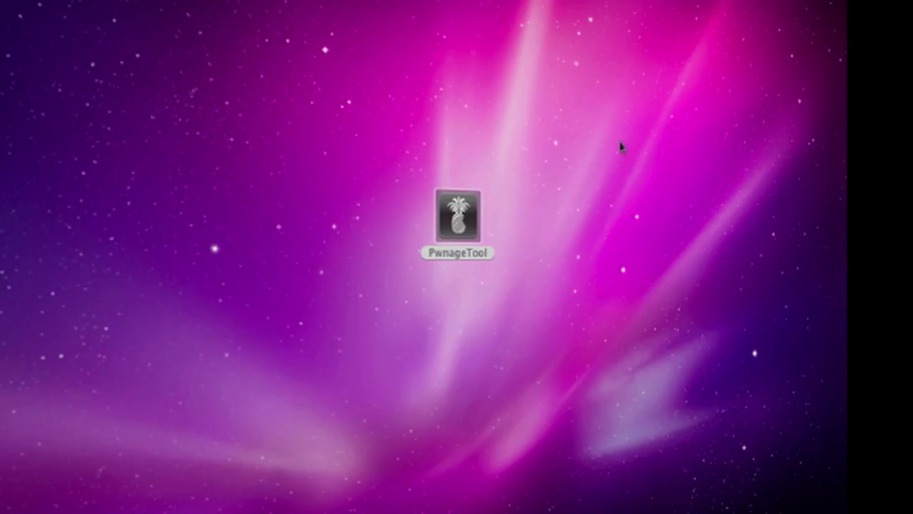
Launch PwnageTool from the desktop and accept its copyright warning.
left_click(590, 172)
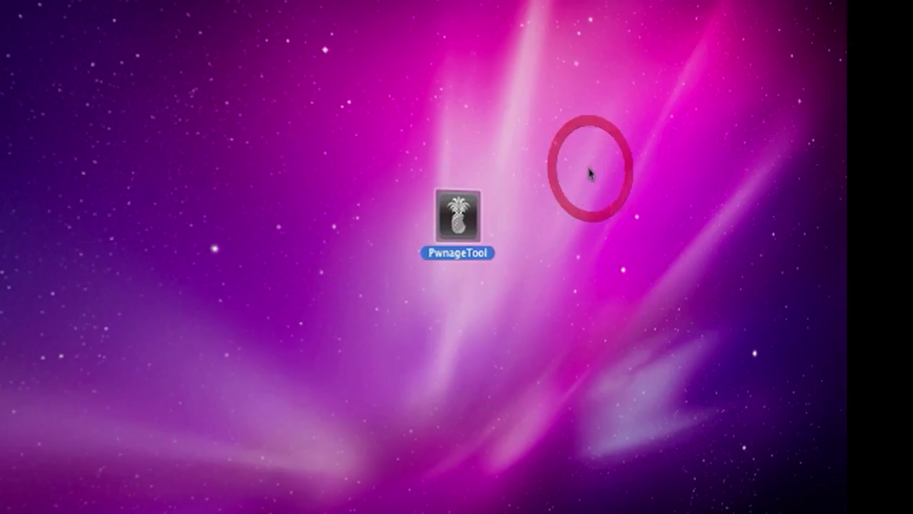
double_click(462, 229)
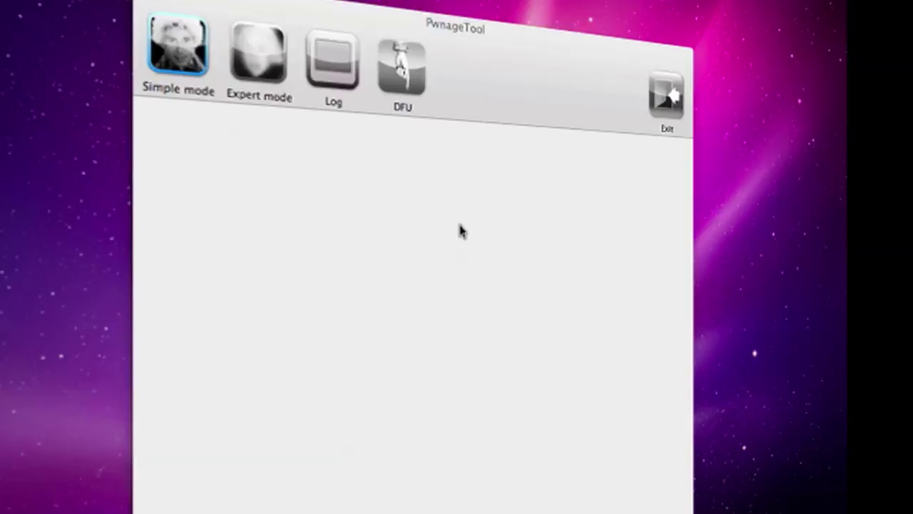
left_click(459, 386)
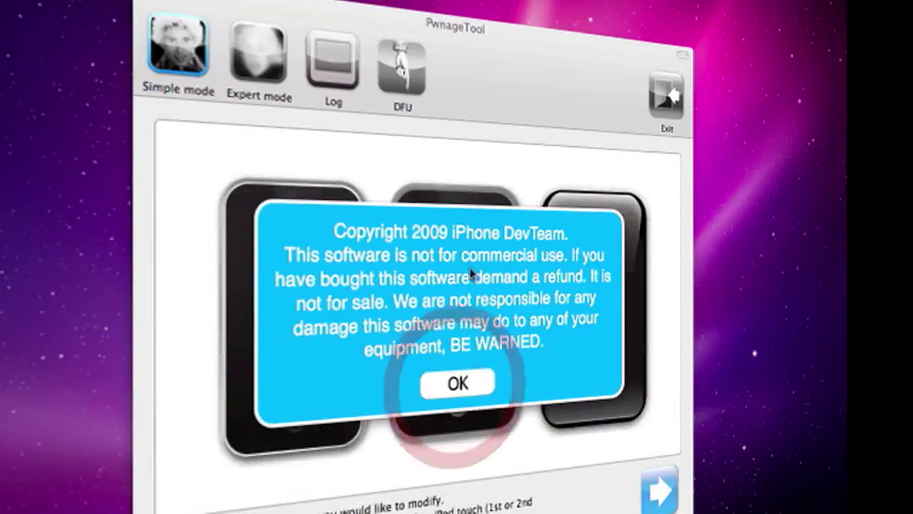
left_click(462, 11)
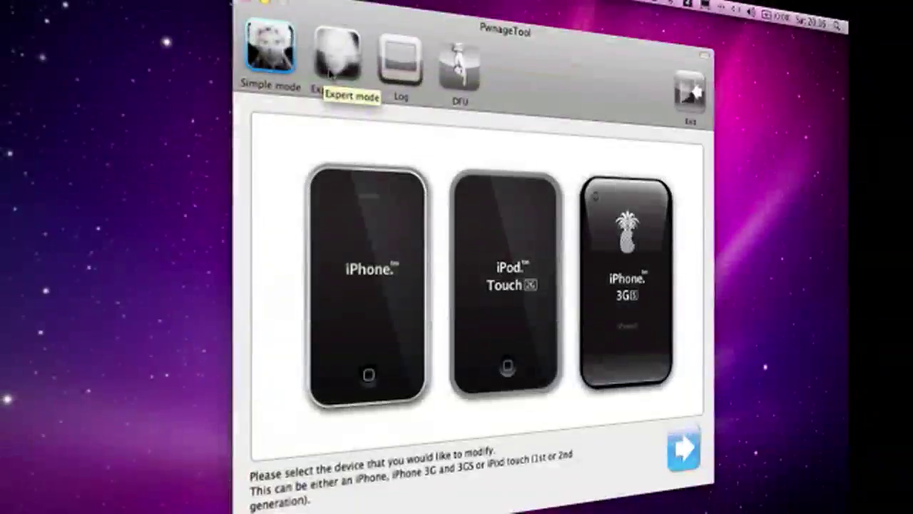
Switch to Expert mode, pick the iPod Touch 2G, and proceed to firmware selection.
left_click(336, 50)
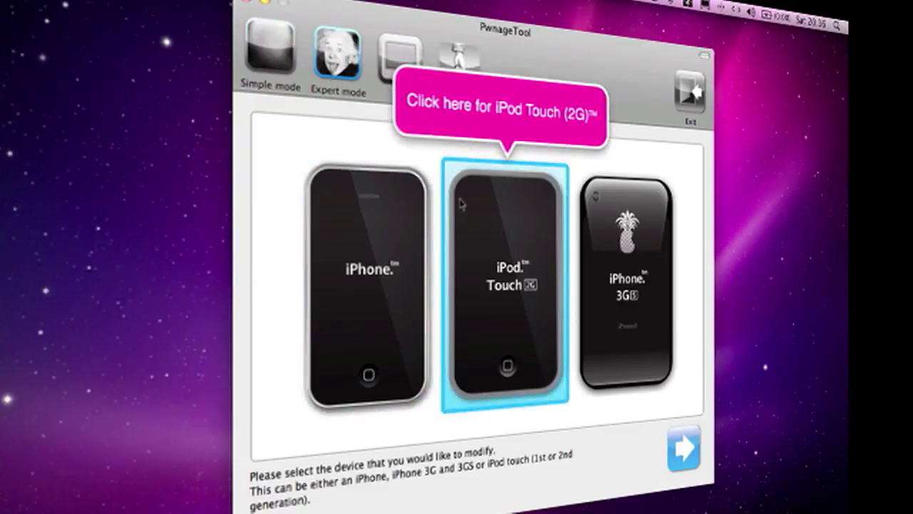
left_click(471, 300)
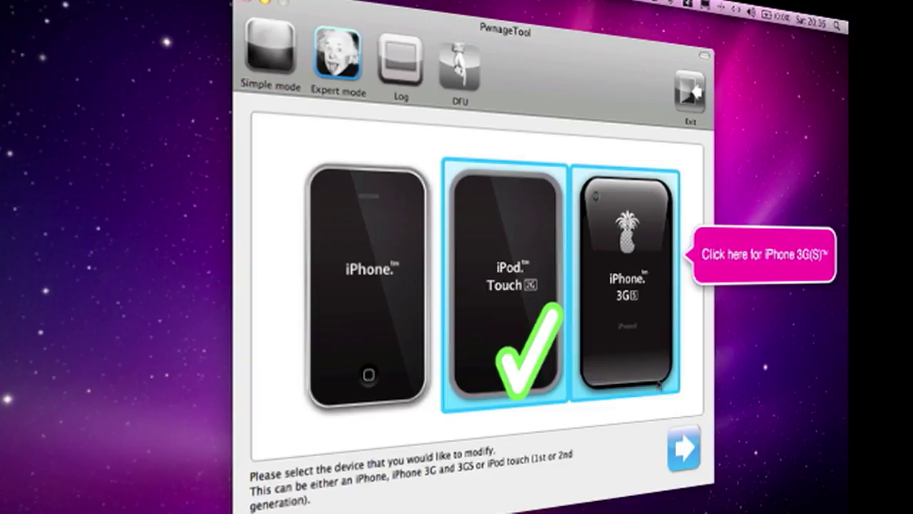
left_click(681, 448)
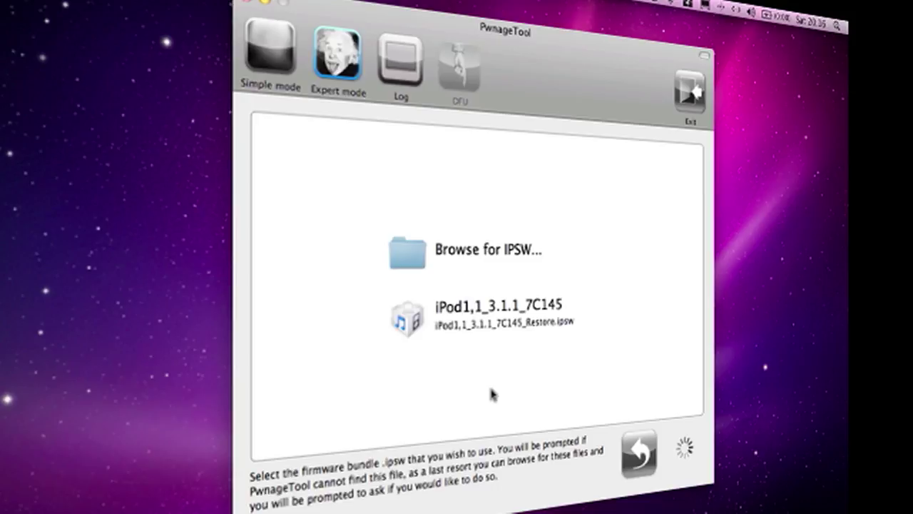
Select the iPod2,1_3.1.1_7C145 firmware bundle and continue to the customization options.
left_click(492, 343)
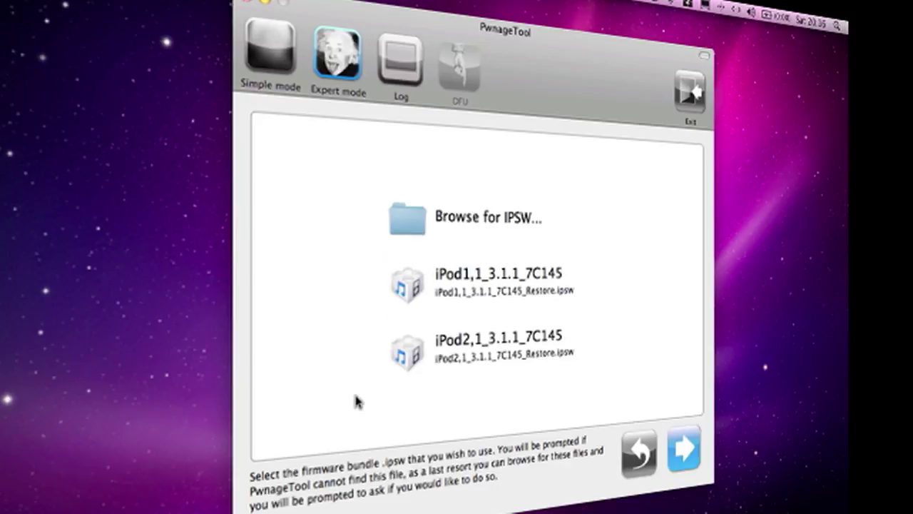
left_click(453, 373)
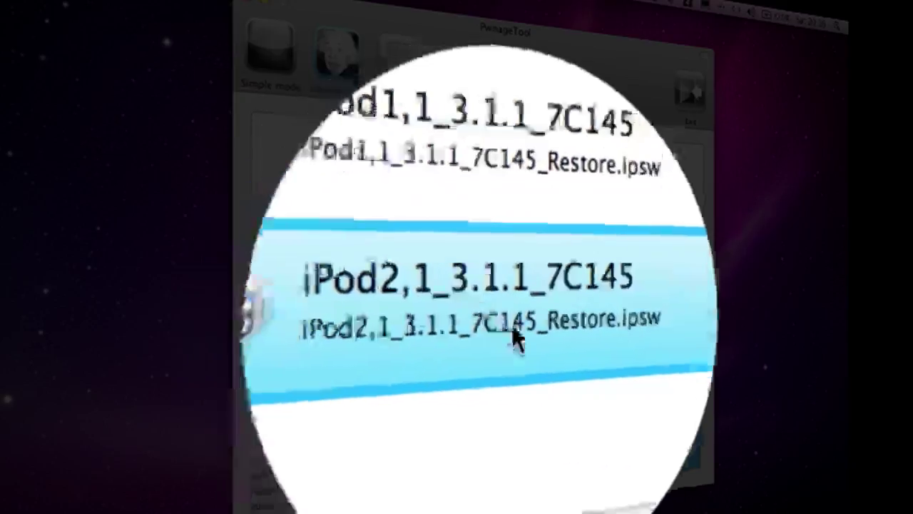
left_click(491, 326)
left_click(683, 450)
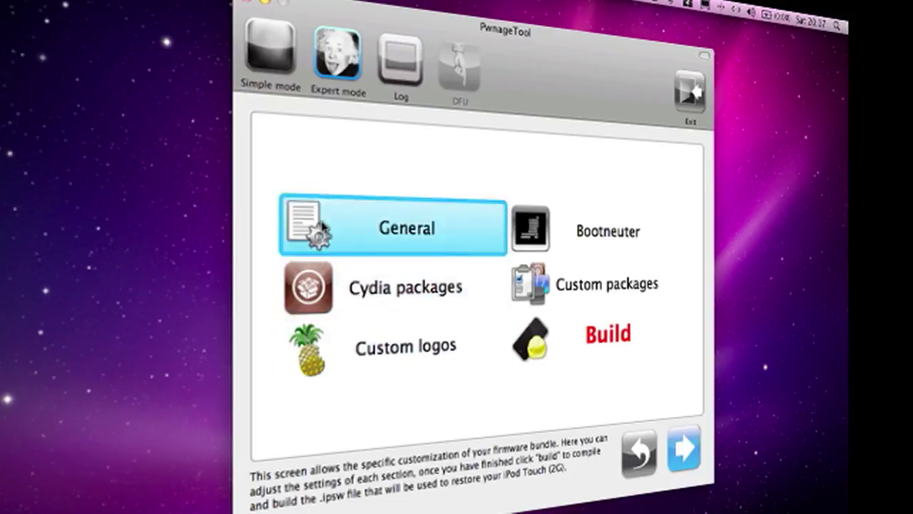
Turn off both the custom boot logo and recovery logo under Custom logos.
left_click(436, 258)
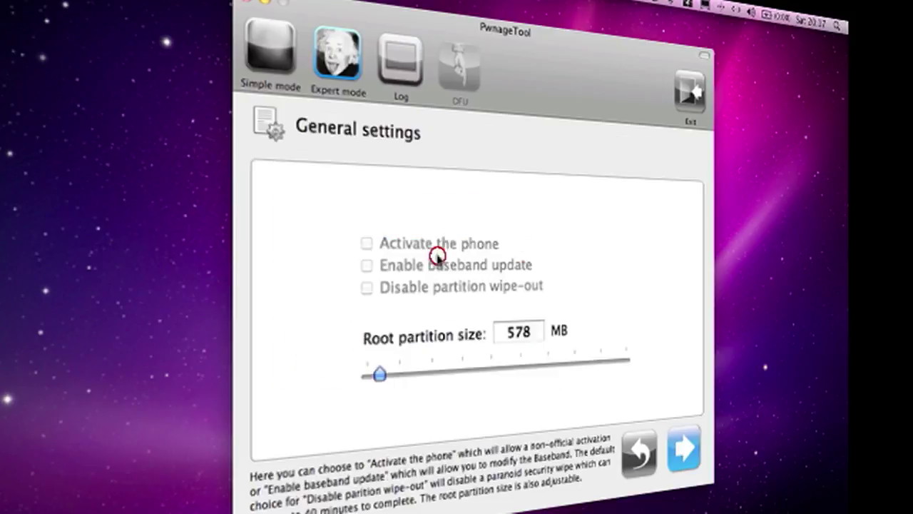
left_click(639, 450)
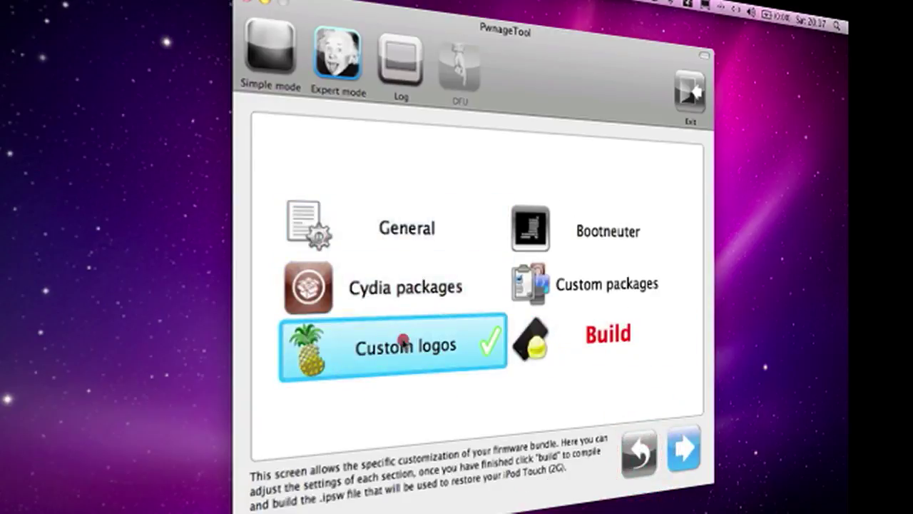
left_click(404, 345)
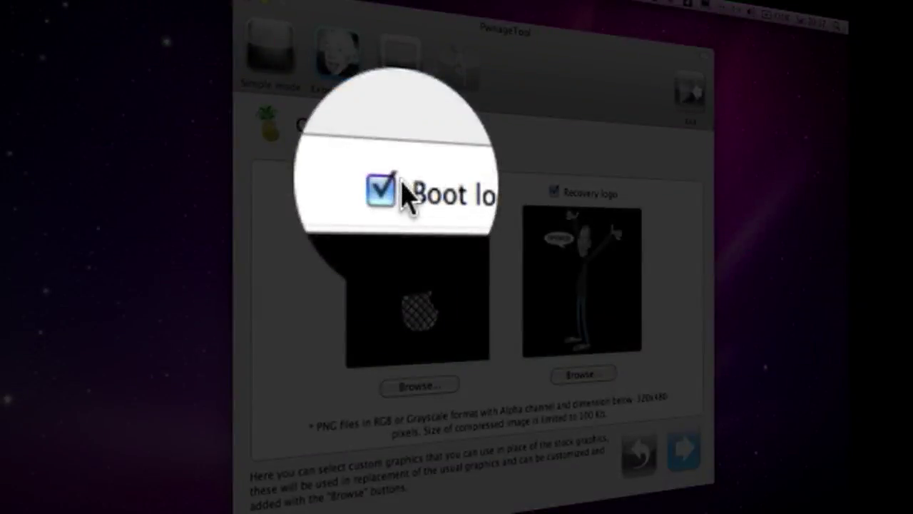
left_click(396, 186)
left_click(555, 191)
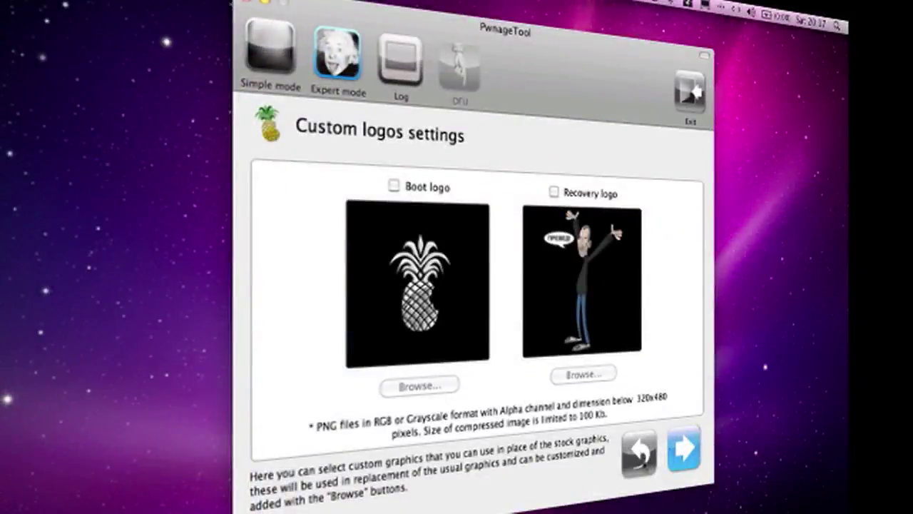
left_click(639, 451)
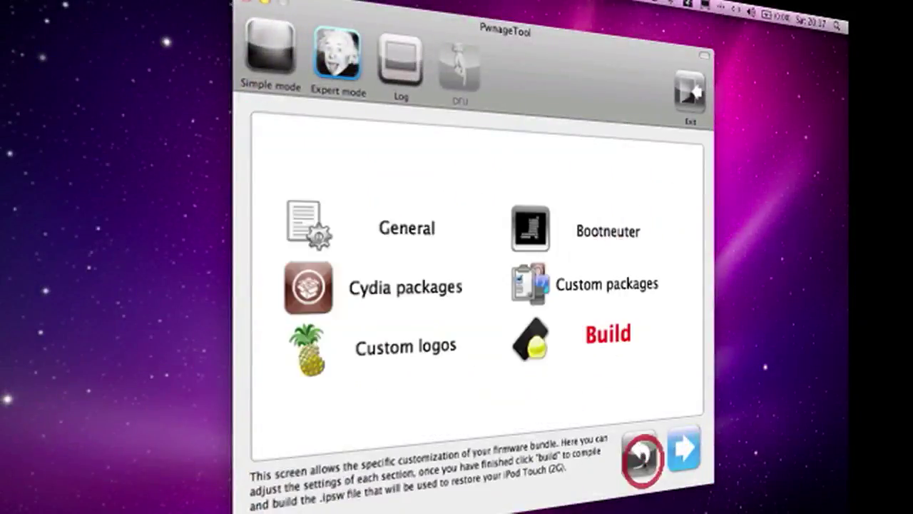
Review the Bootneuter, Custom packages and Cydia packages sections, returning to the overview.
left_click(565, 245)
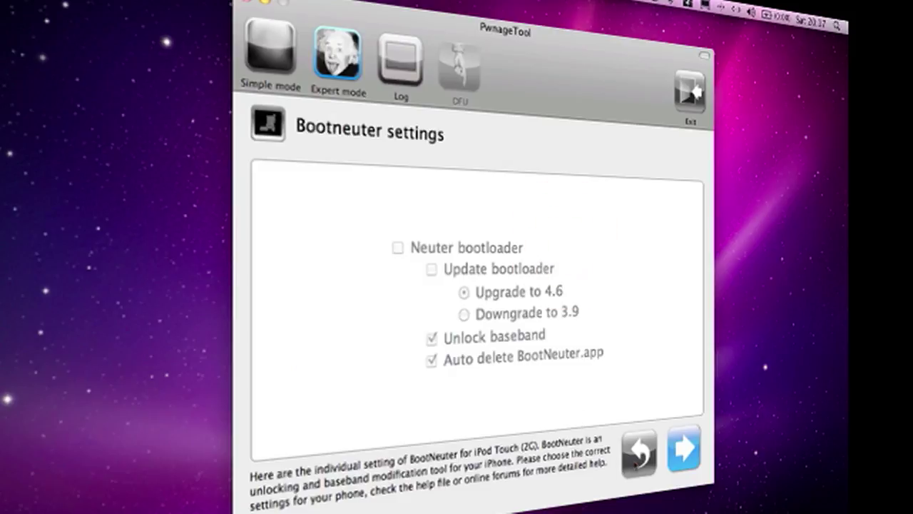
left_click(639, 451)
left_click(595, 284)
left_click(638, 451)
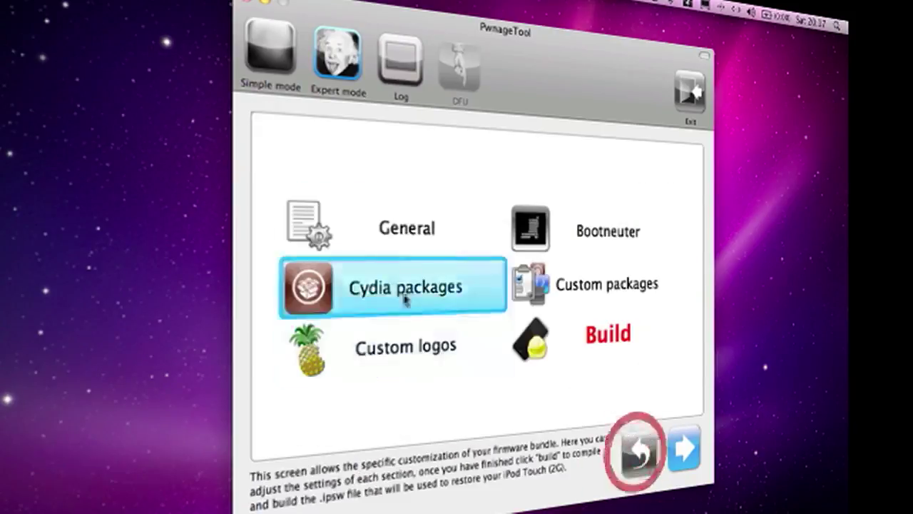
left_click(391, 285)
left_click(638, 451)
left_click(578, 266)
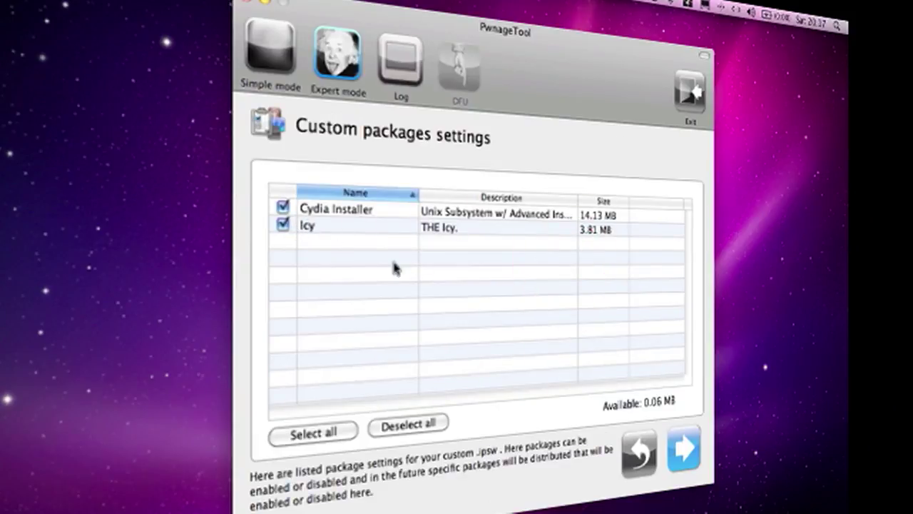
left_click(638, 451)
left_click(537, 349)
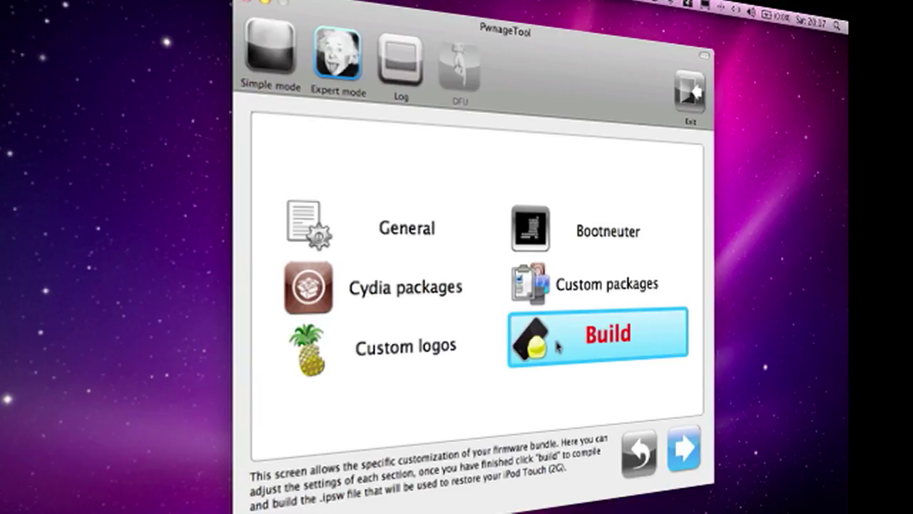
Build the custom IPSW, saving it to the Desktop as iPod2,1_3.1.1_7C145_Custom_Restore.
left_click(559, 346)
left_click(545, 350)
left_click(684, 448)
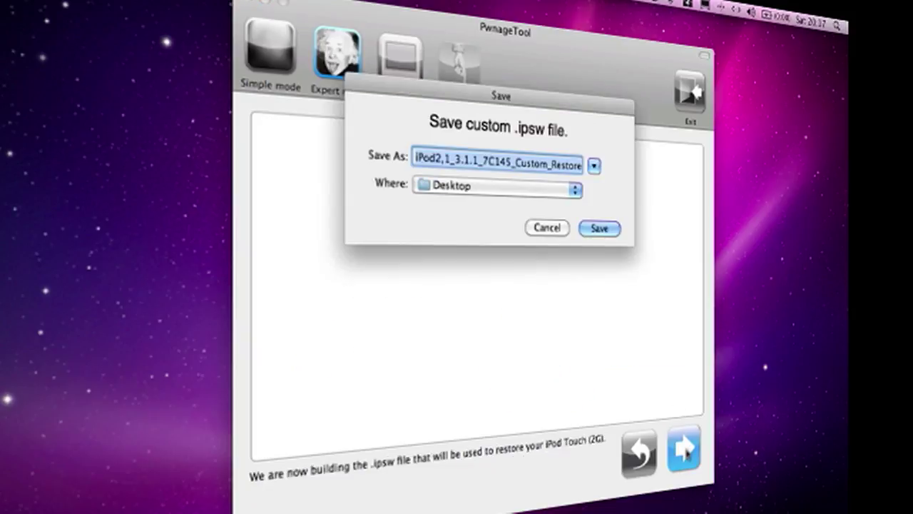
left_click(604, 229)
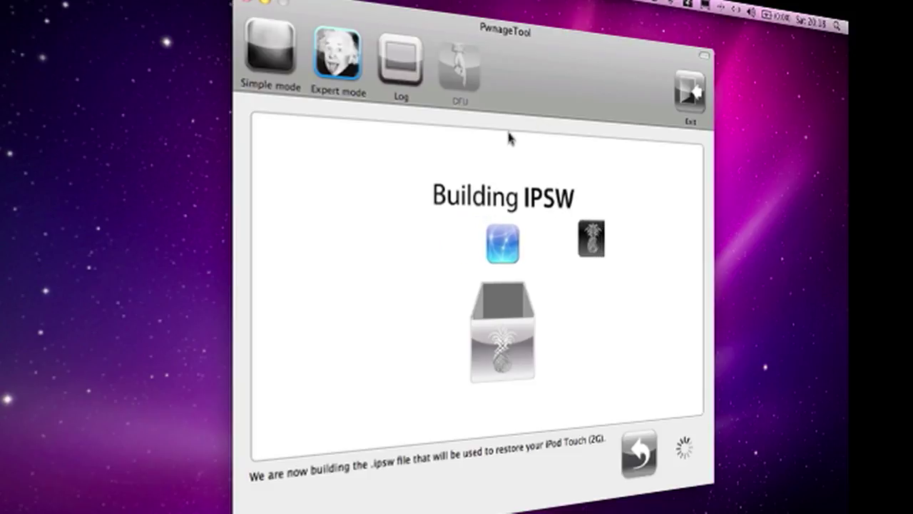
Force quit PwnageTool with Command-Option-Escape and dismiss the Force Quit window.
key("super+alt+Escape")
left_click(569, 308)
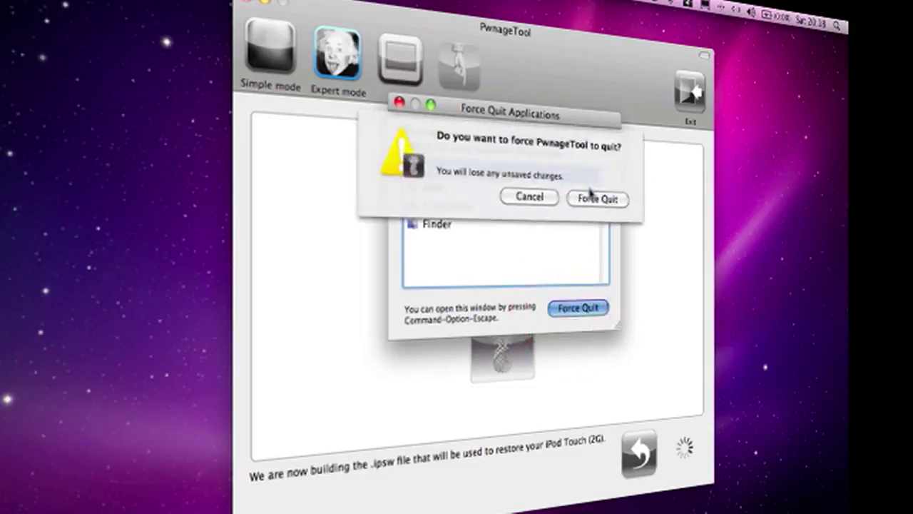
left_click(593, 198)
left_click(397, 106)
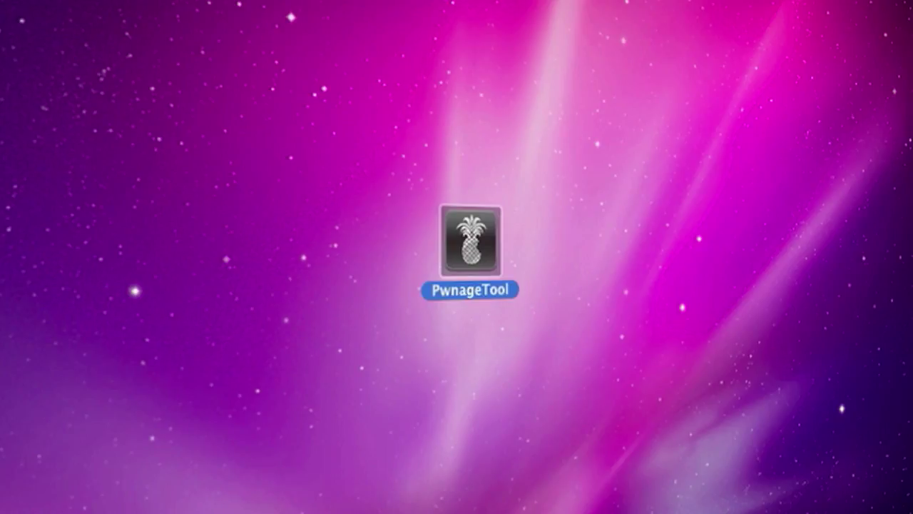
left_click(526, 169)
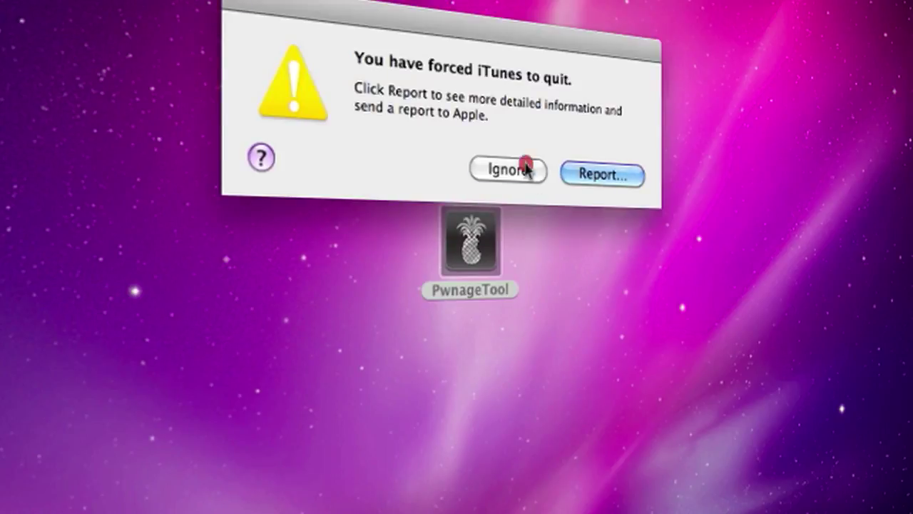